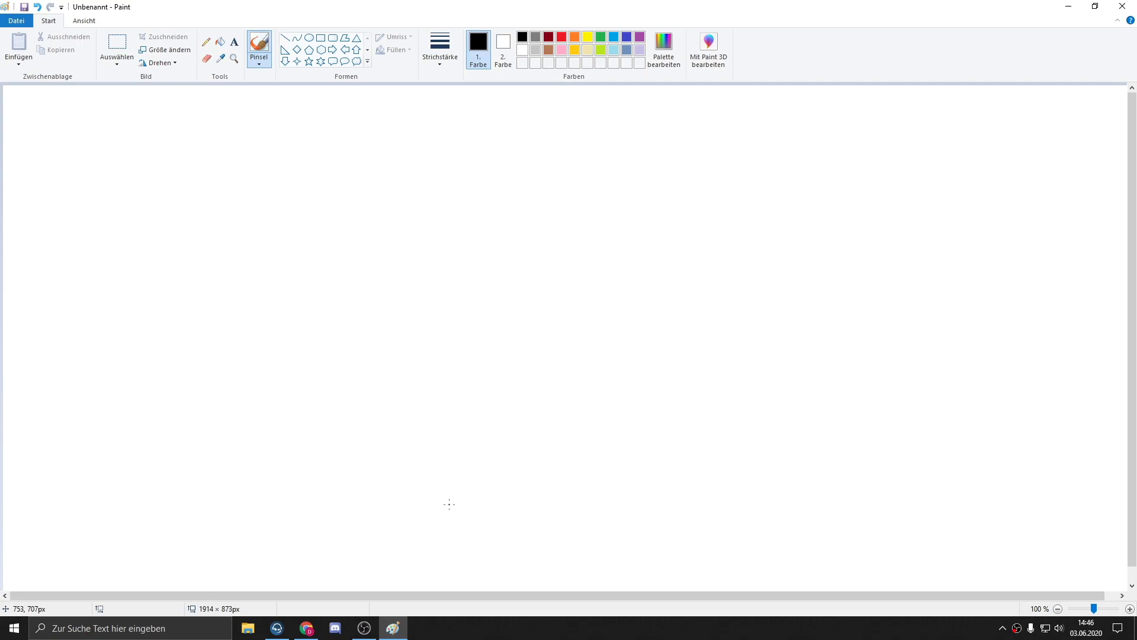
Step: Brush a black face mask outline with a wavy front edge and two ear loops, using the thickest stroke width
left_click(440, 51)
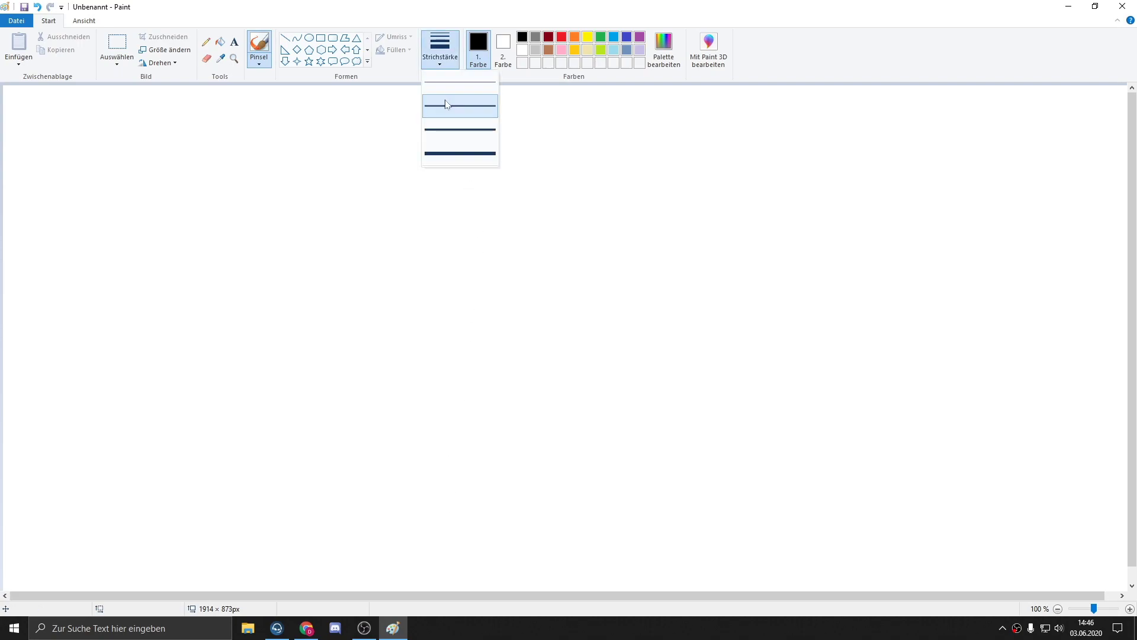
left_click(439, 152)
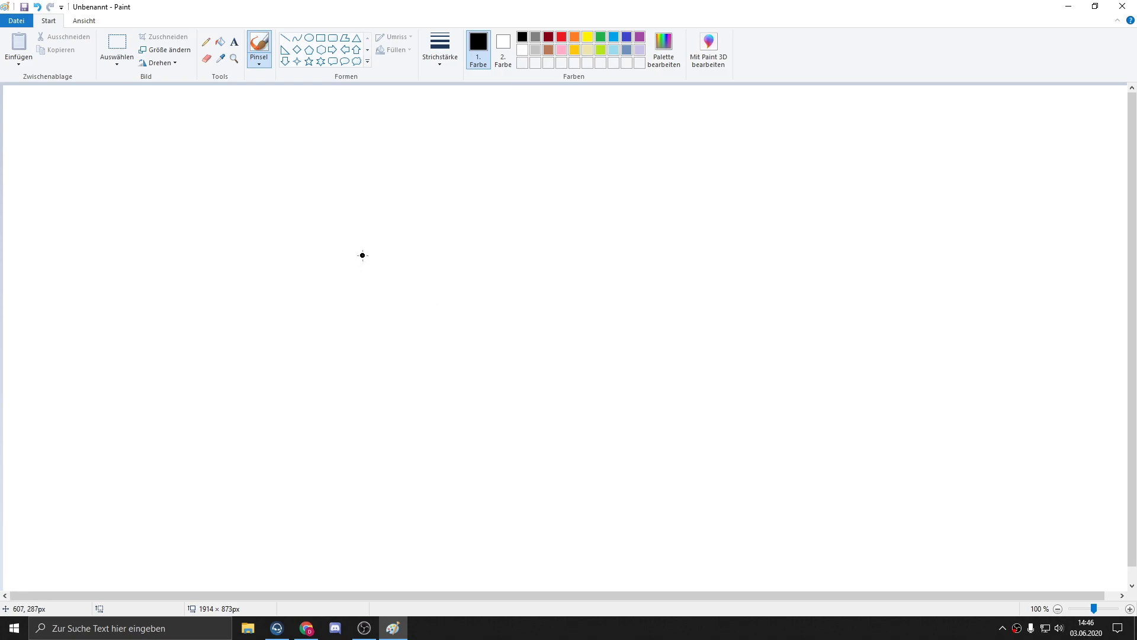
mouse_move(372, 243)
left_mouse_down()
mouse_move(355, 271)
mouse_move(354, 332)
mouse_move(380, 420)
mouse_move(475, 417)
mouse_move(570, 380)
mouse_move(569, 264)
mouse_move(372, 240)
left_mouse_up()
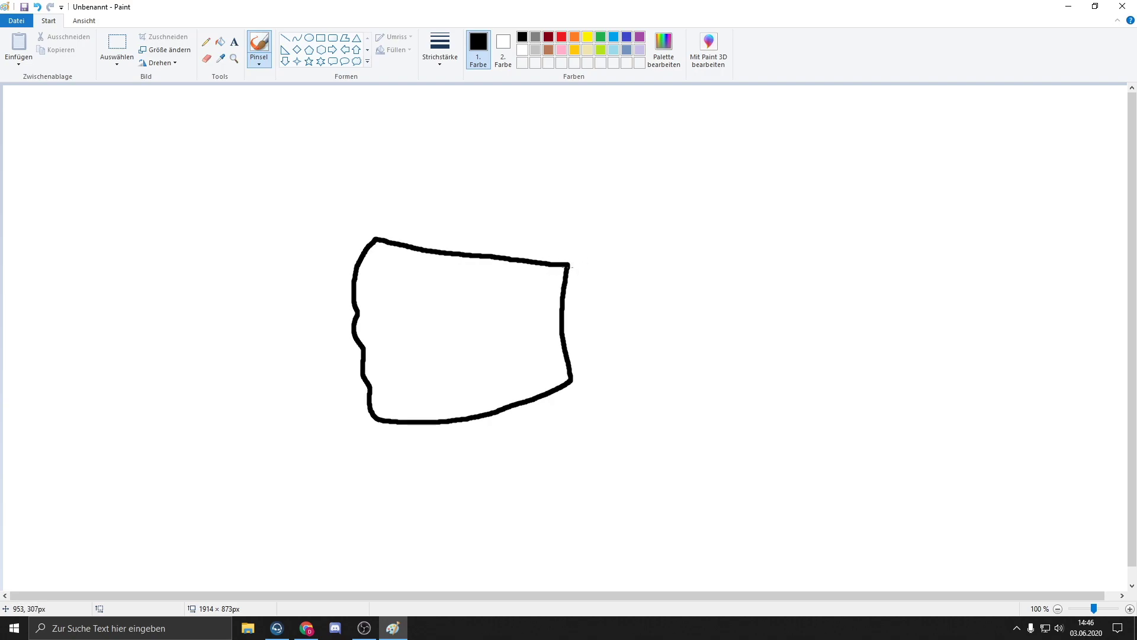
mouse_move(562, 272)
left_mouse_down()
mouse_move(636, 234)
mouse_move(677, 241)
mouse_move(671, 281)
mouse_move(635, 331)
mouse_move(572, 379)
left_mouse_up()
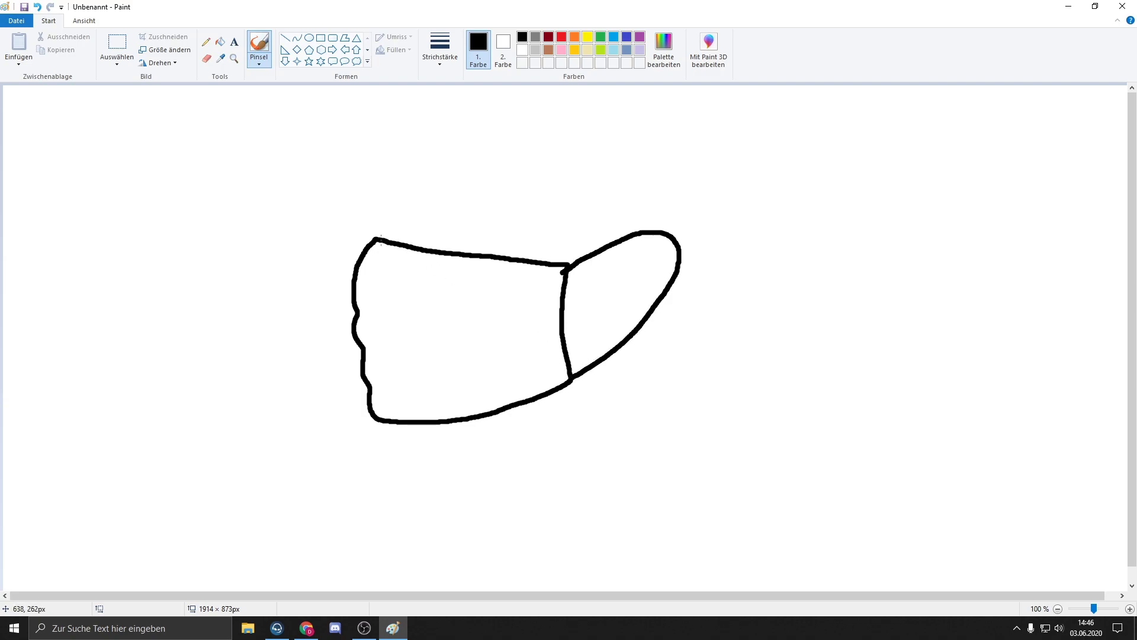
mouse_move(377, 239)
left_mouse_down()
mouse_move(482, 203)
mouse_move(497, 216)
mouse_move(483, 256)
left_mouse_up()
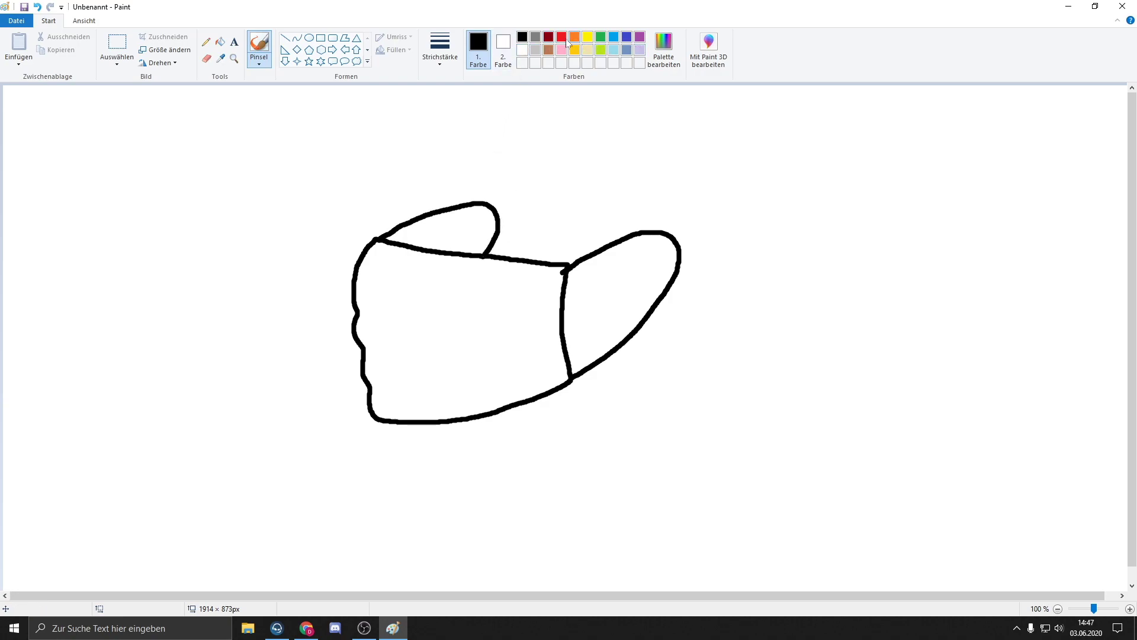
Step: Draw an inner border line along the mask's upper, rear and lower edges with the second-thickest stroke
left_click(455, 48)
left_click(456, 129)
mouse_move(373, 251)
left_mouse_down()
mouse_move(550, 278)
mouse_move(557, 377)
mouse_move(497, 399)
mouse_move(374, 409)
left_mouse_up()
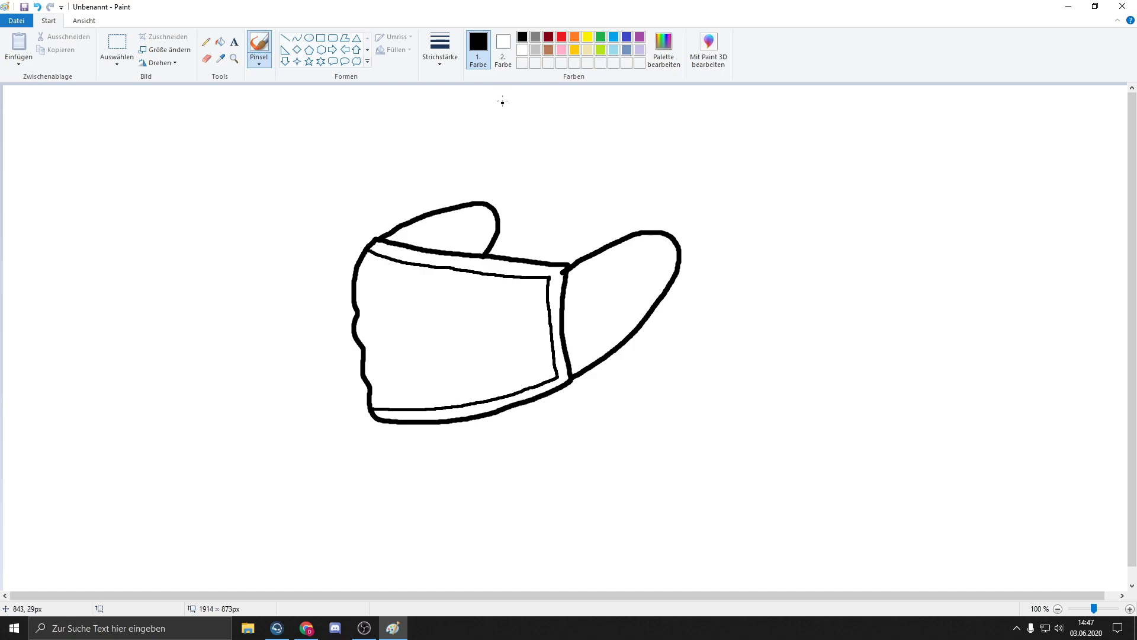
Step: Add dashed stitching inside the mask's border strip using the second-thinnest stroke width
left_click(440, 47)
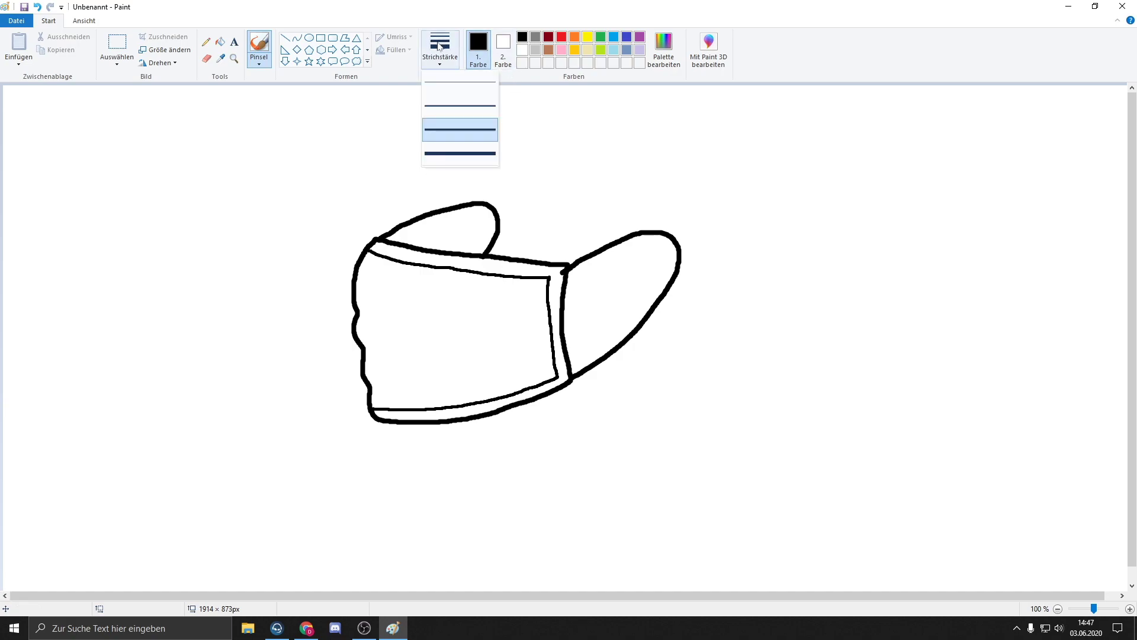
left_click(444, 106)
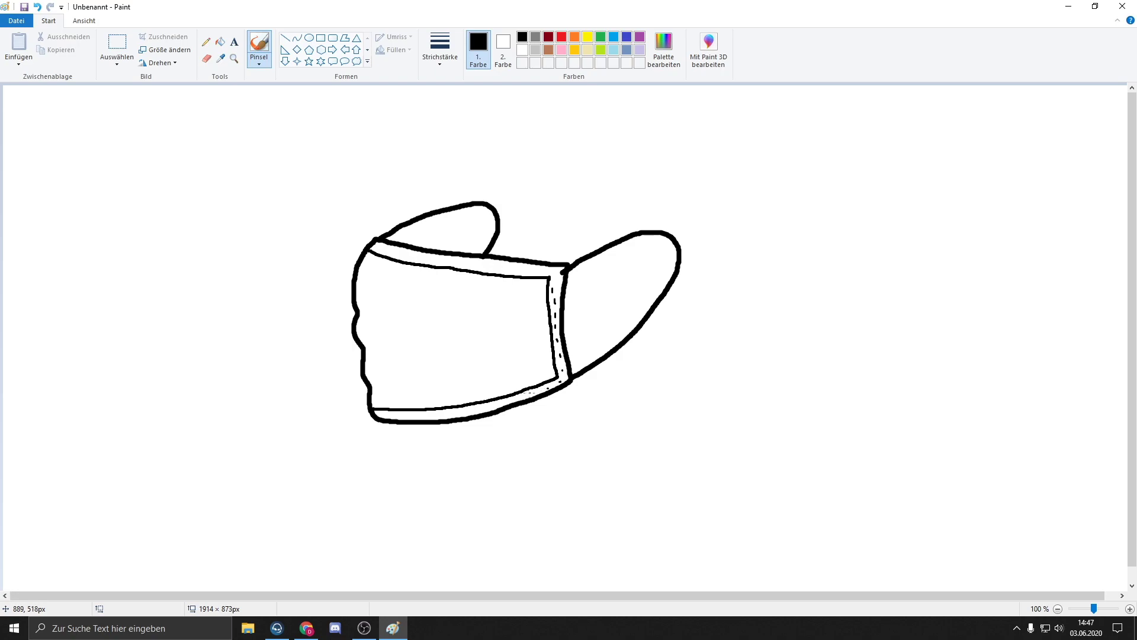
left_click_drag(519, 397, 468, 409)
left_click_drag(407, 254, 433, 263)
left_click_drag(461, 265, 471, 268)
left_click_drag(493, 271, 522, 274)
Step: Draw four curved horizontal fold lines across the mask's front with the thinnest stroke
left_click(454, 49)
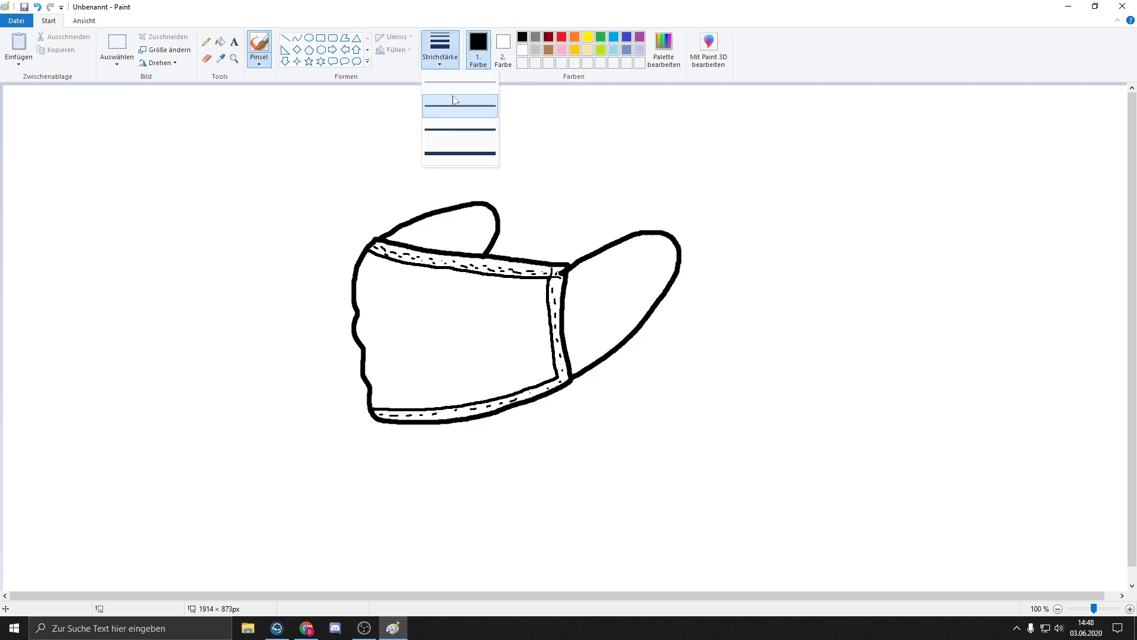
left_click(454, 90)
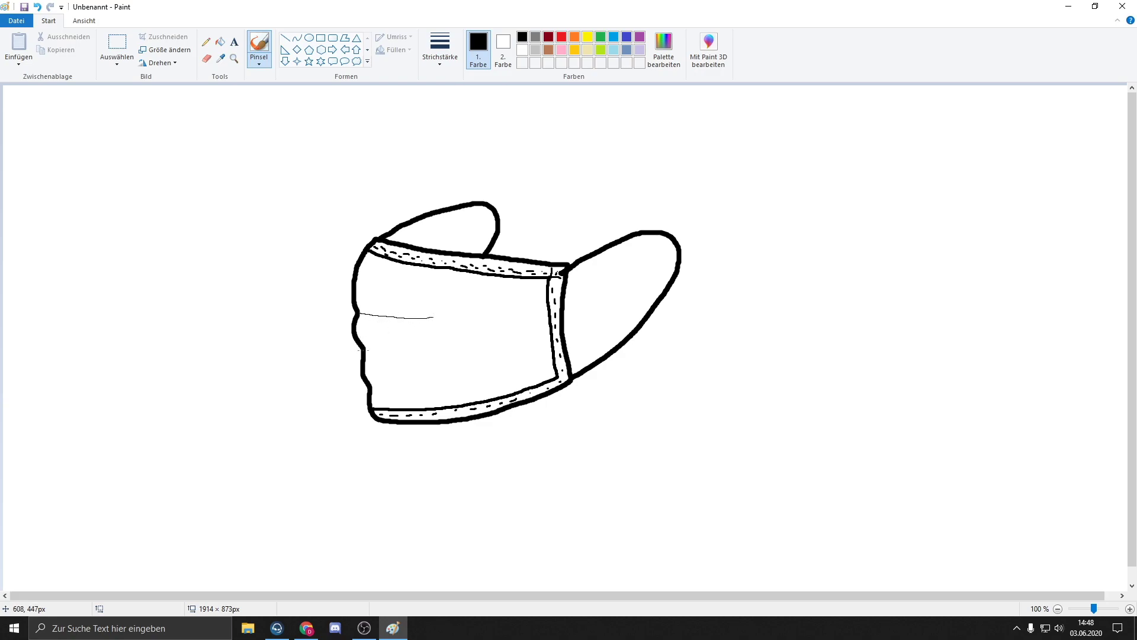
left_click_drag(424, 349, 537, 338)
left_click_drag(433, 319, 513, 320)
left_click_drag(361, 264, 400, 278)
mouse_move(369, 387)
left_mouse_down()
mouse_move(476, 385)
mouse_move(545, 364)
left_mouse_up()
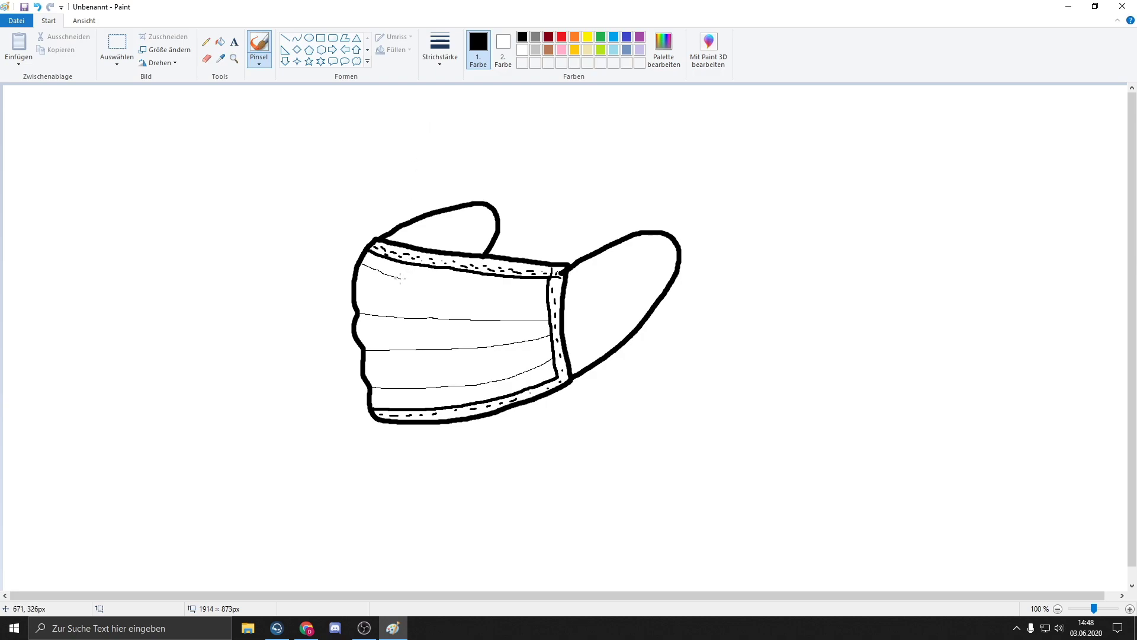
left_click_drag(408, 279, 516, 293)
Step: Fill all the pleated sections of the mask's front with light turquoise
left_click(615, 50)
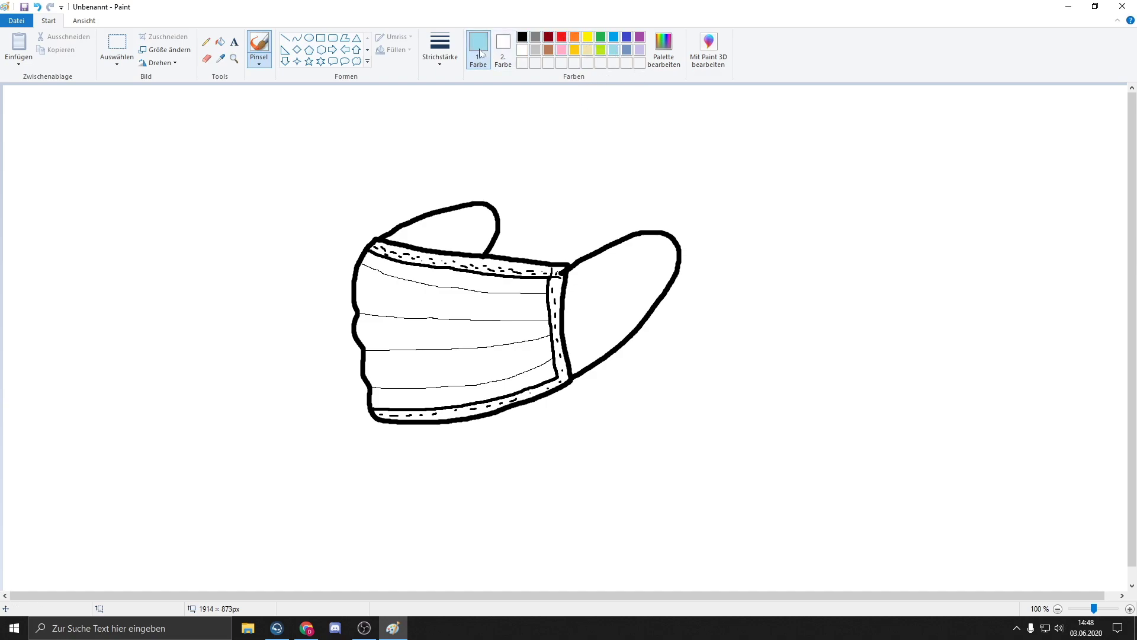
left_click(219, 41)
left_click(445, 271)
left_click(439, 299)
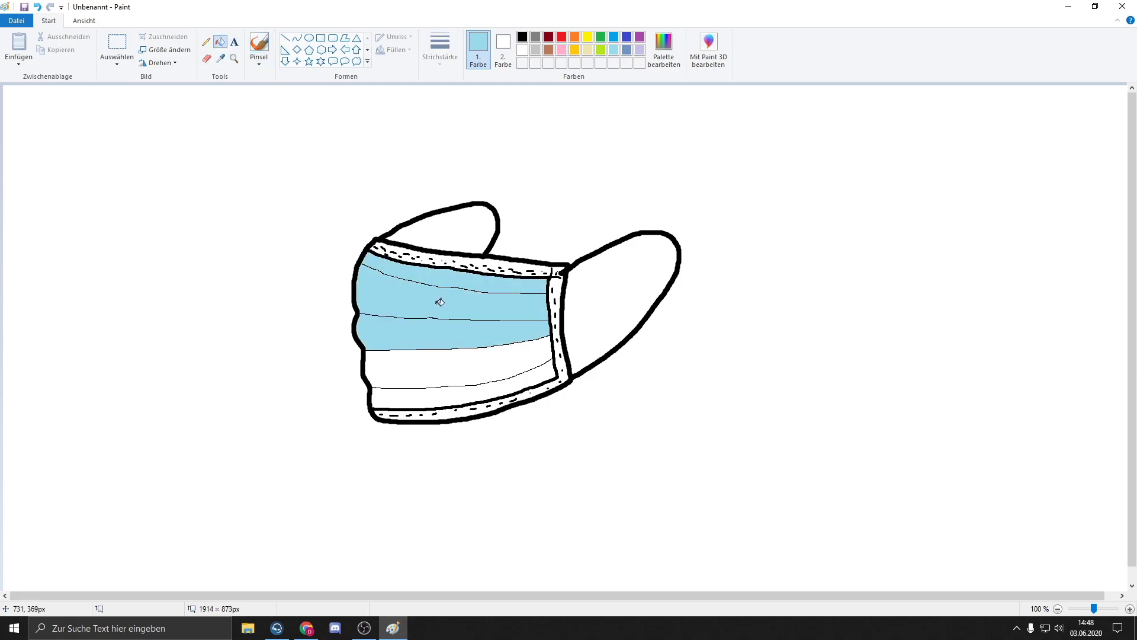
left_click(439, 359)
left_click(453, 391)
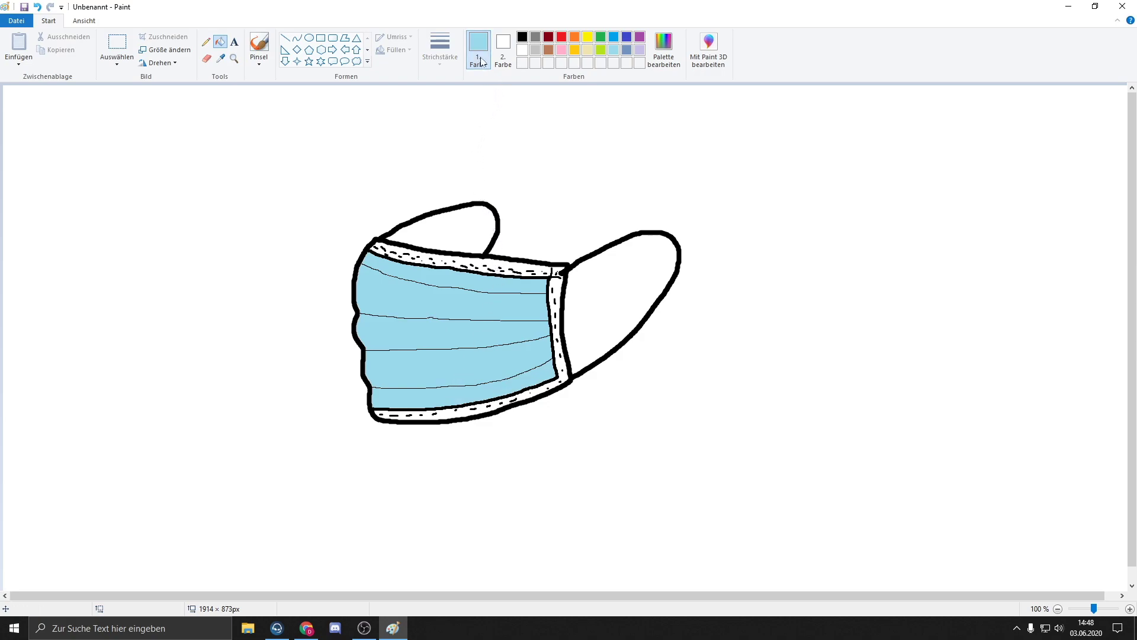
Step: Mix a paler blue with RGB 199, 235, 243 and fill the mask's stitched border strip with it
left_click(667, 51)
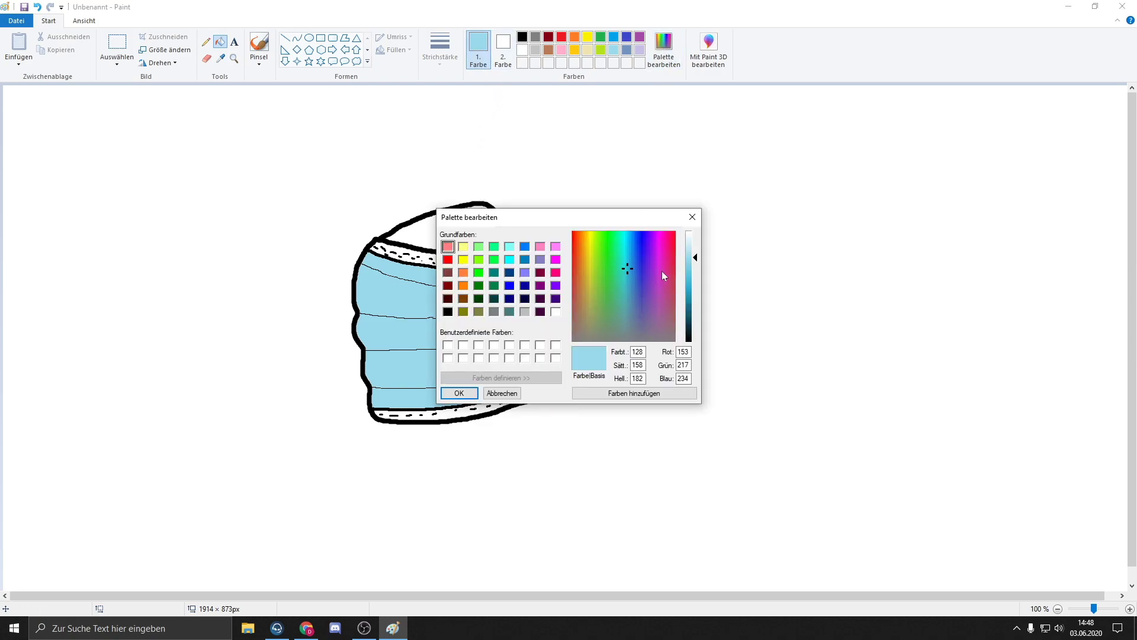
left_click_drag(696, 264, 696, 246)
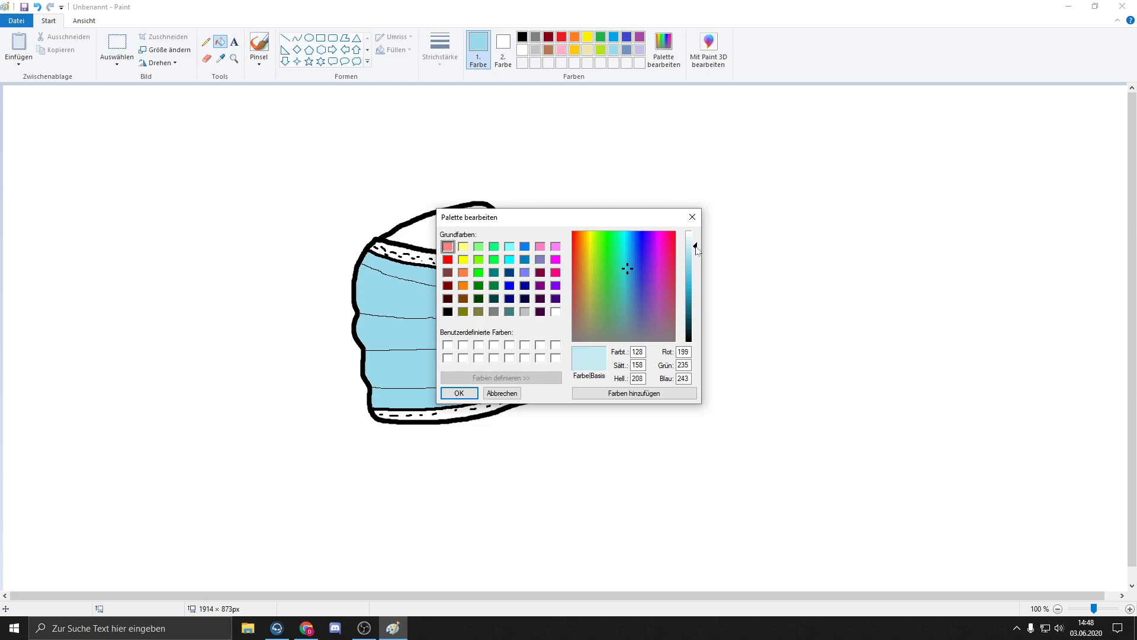
left_click(459, 394)
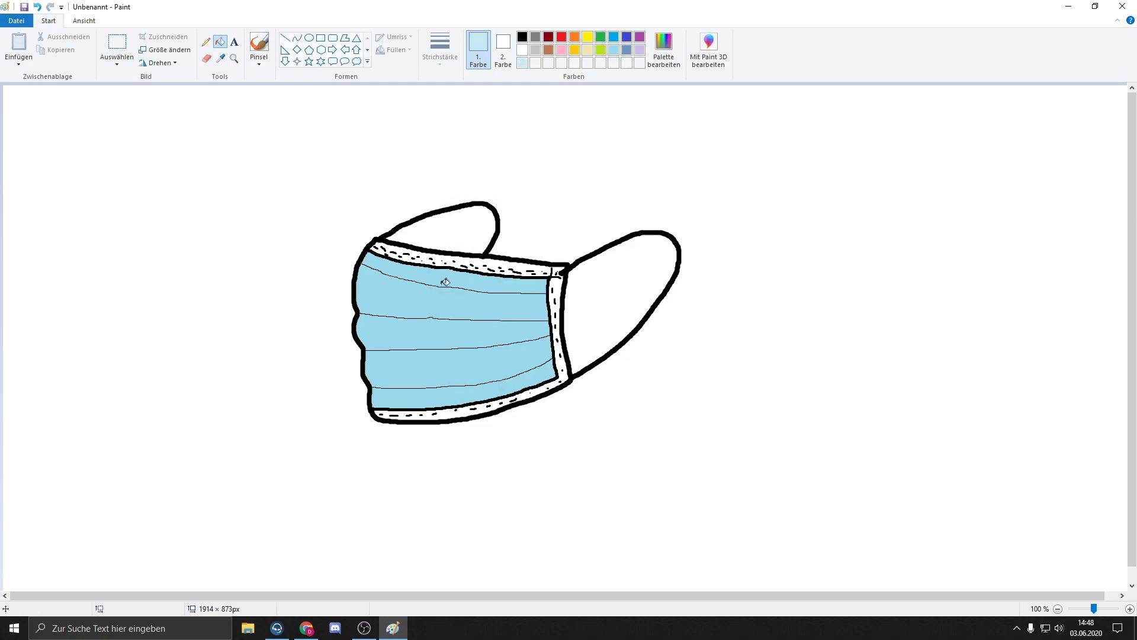
left_click(430, 254)
left_click(557, 272)
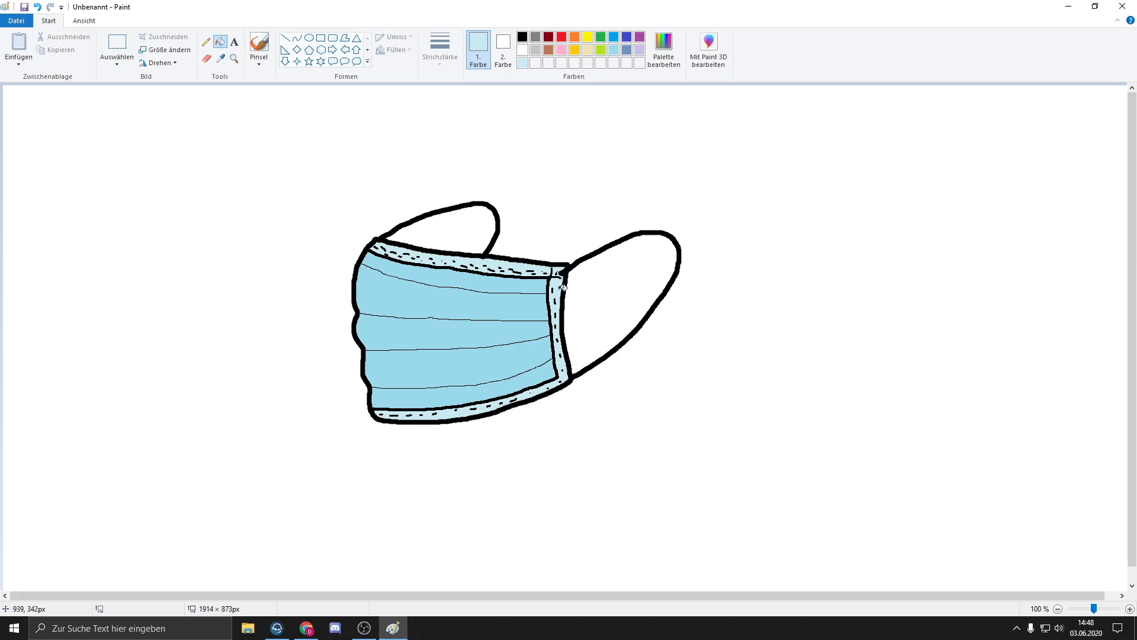